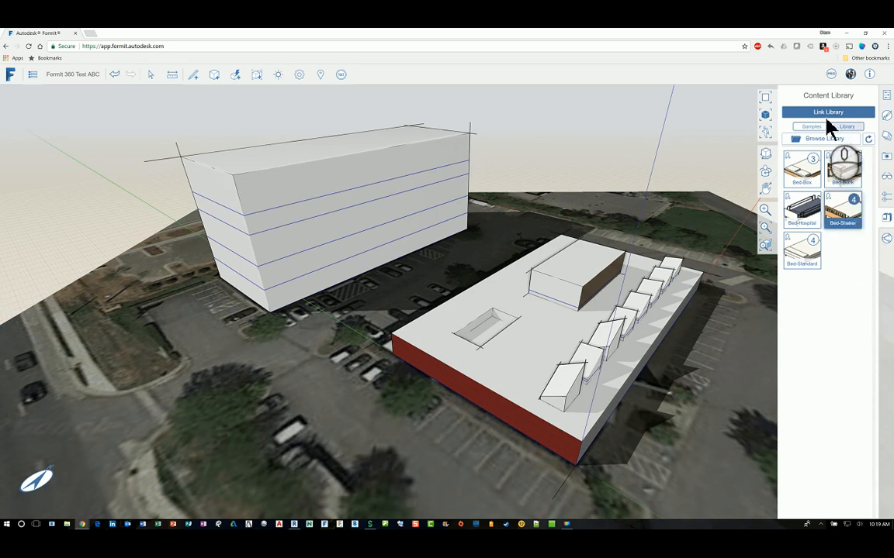
# Step: Link the content library to the A360 Library and open its folder tree
pyautogui.click(832, 127)
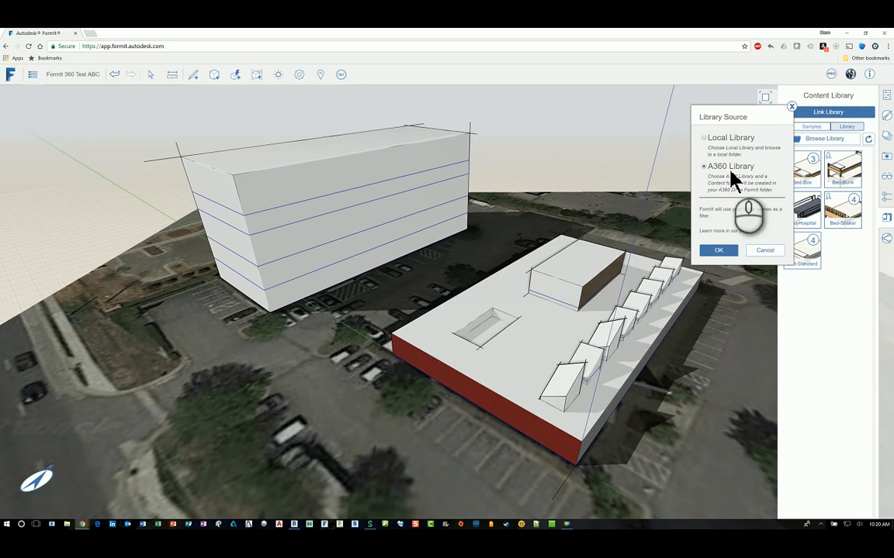
pyautogui.click(720, 251)
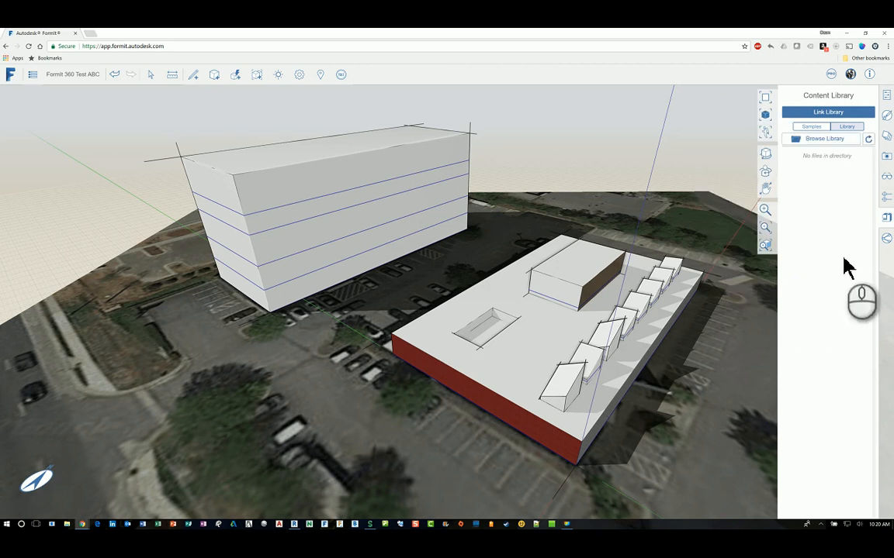
pyautogui.click(841, 144)
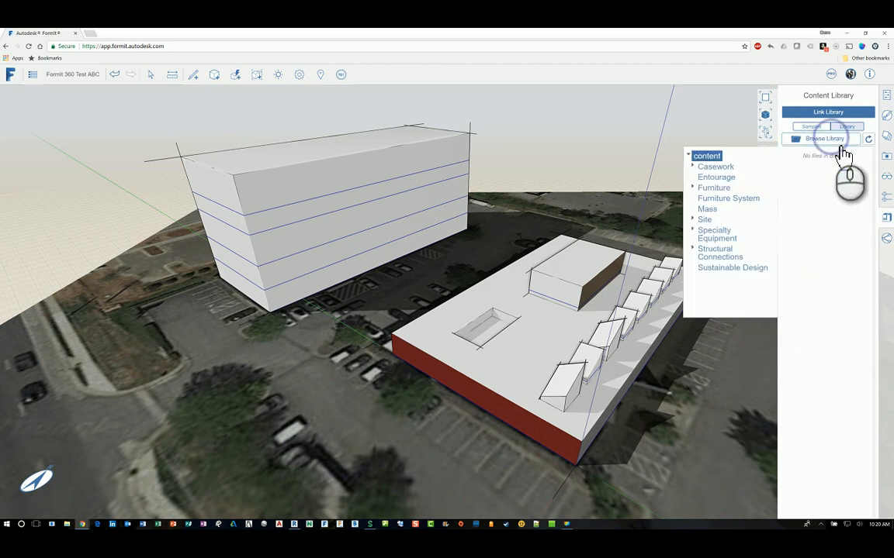
# Step: Browse the Seating, Tables and Storage content in the Furniture folder, and check the sample content before returning to the linked library
pyautogui.click(703, 193)
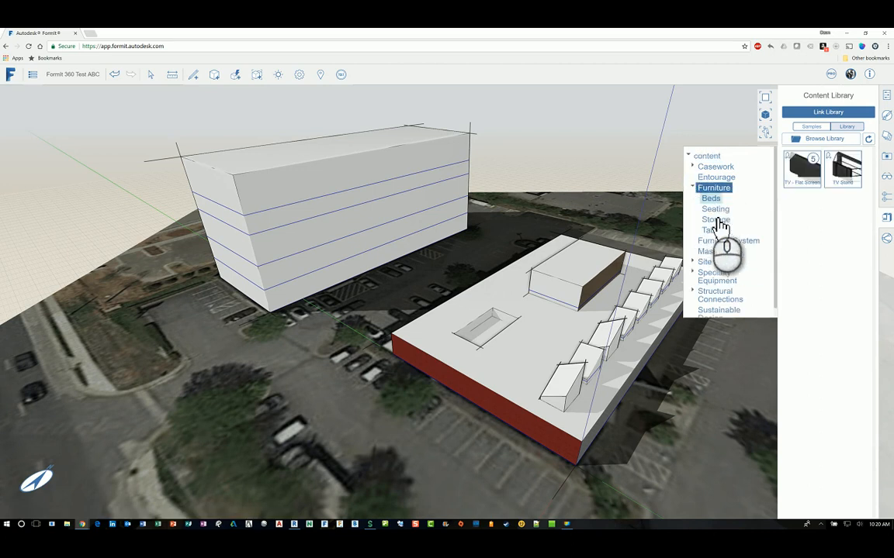
pyautogui.click(714, 208)
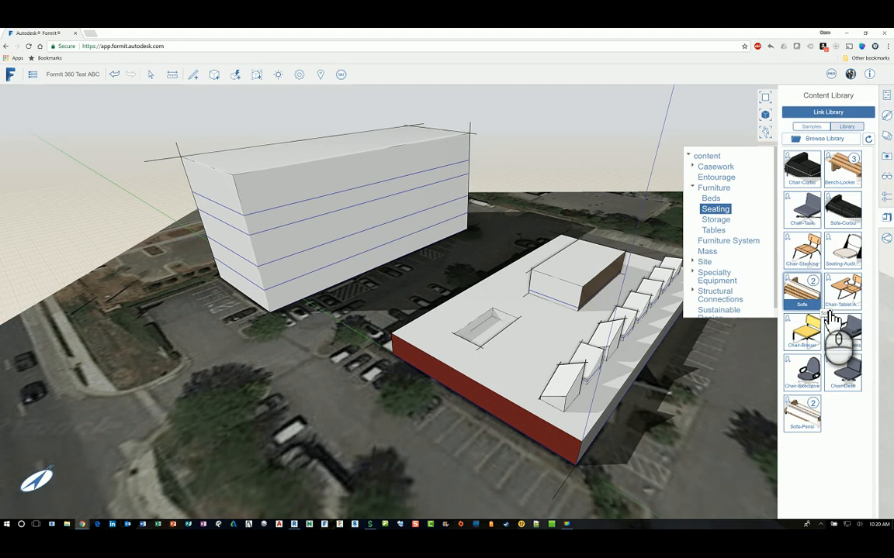
pyautogui.click(859, 258)
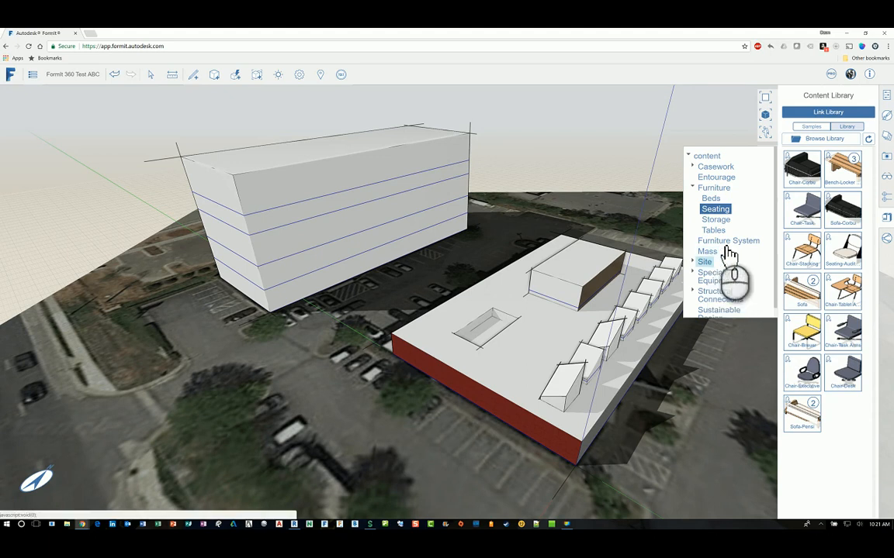
pyautogui.click(714, 230)
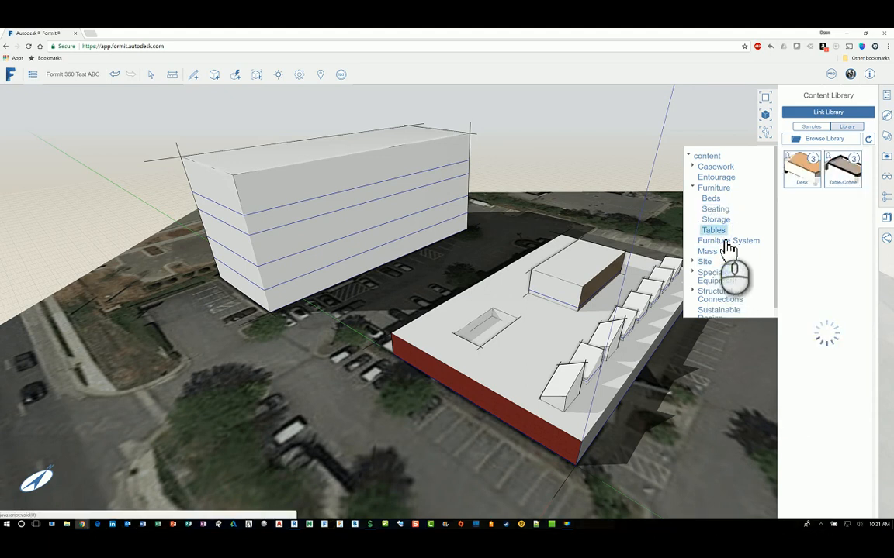
pyautogui.click(715, 220)
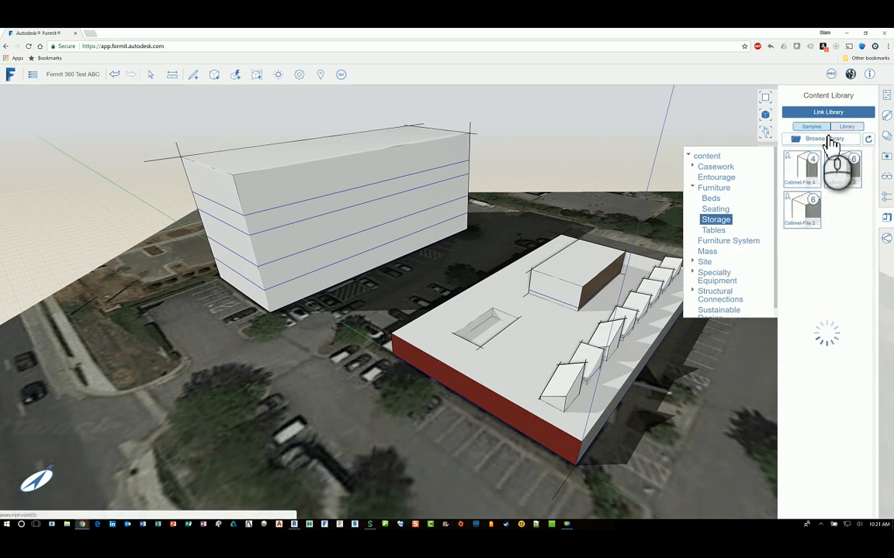
pyautogui.click(820, 127)
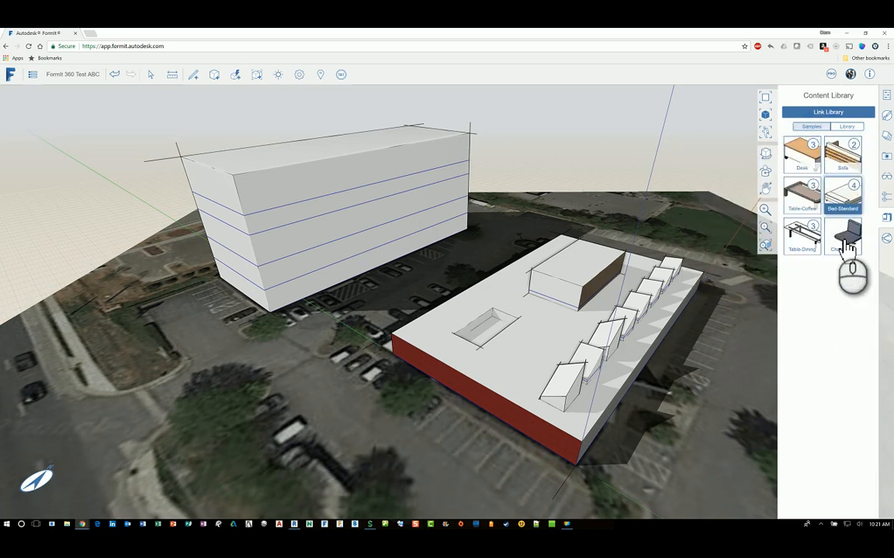
pyautogui.click(846, 126)
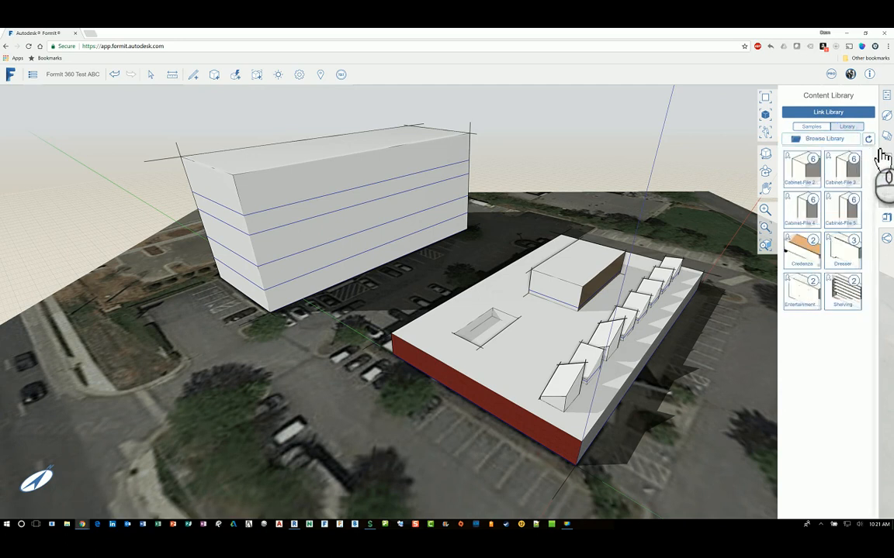
# Step: Refresh the library and place the Semi Truck from the Entourage folder on the ground behind the low building
pyautogui.click(868, 138)
pyautogui.click(842, 140)
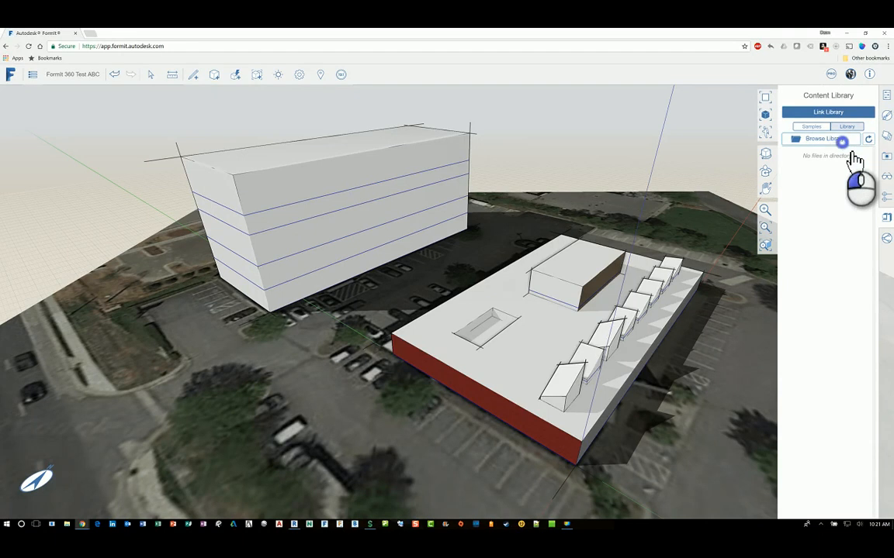
pyautogui.click(693, 165)
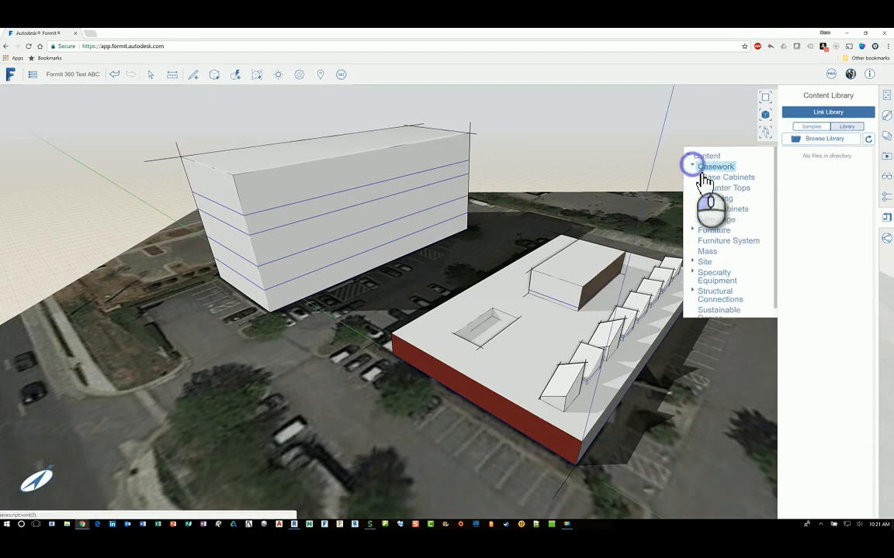
pyautogui.click(712, 220)
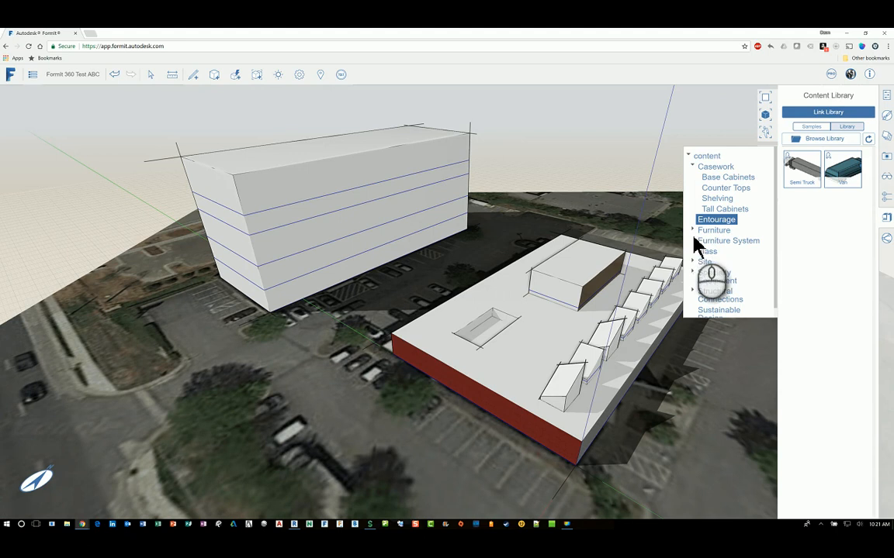
pyautogui.click(812, 183)
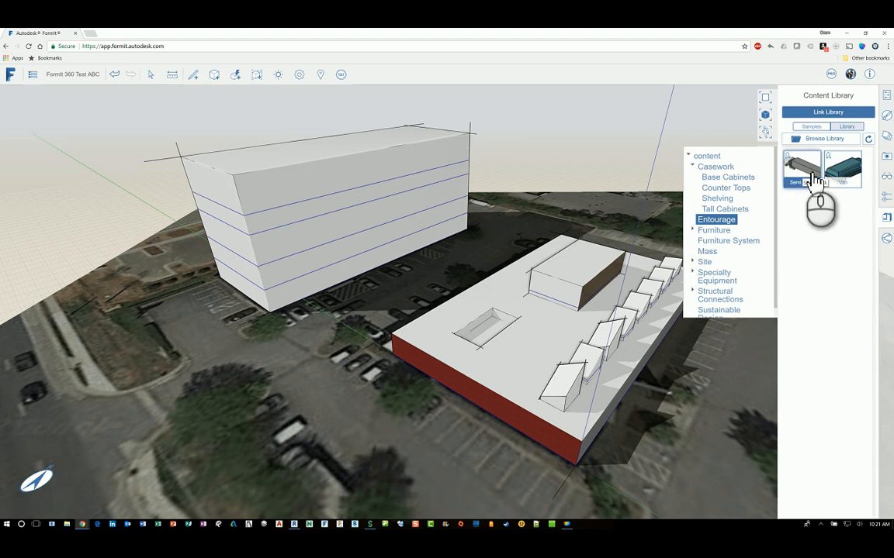
pyautogui.click(605, 231)
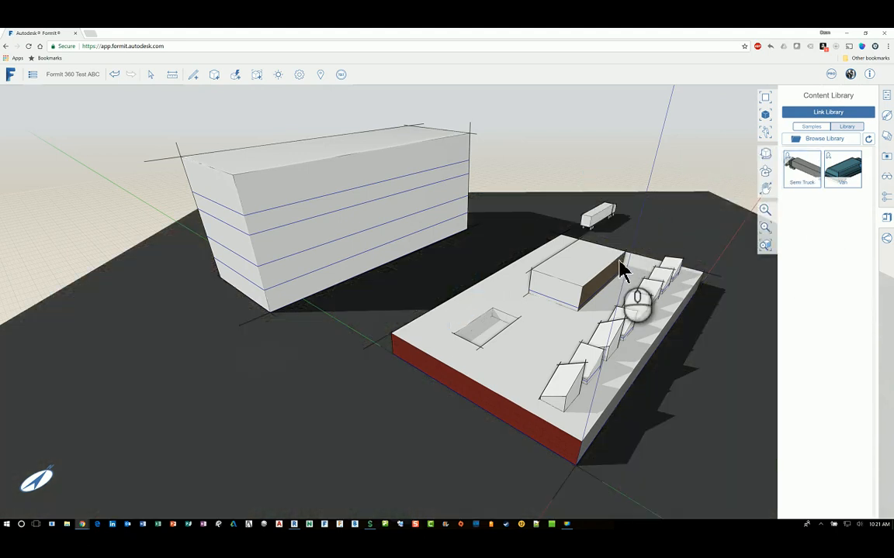
# Step: Scale the placed semi truck to 50 percent
pyautogui.moveTo(620, 268); pyautogui.dragTo(517, 373, button='middle')
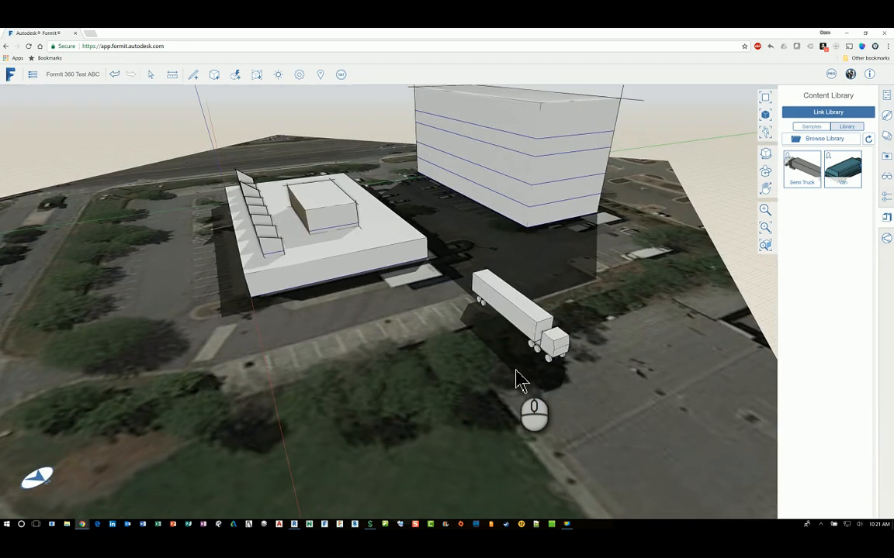
pyautogui.click(540, 335)
pyautogui.rightClick(541, 336)
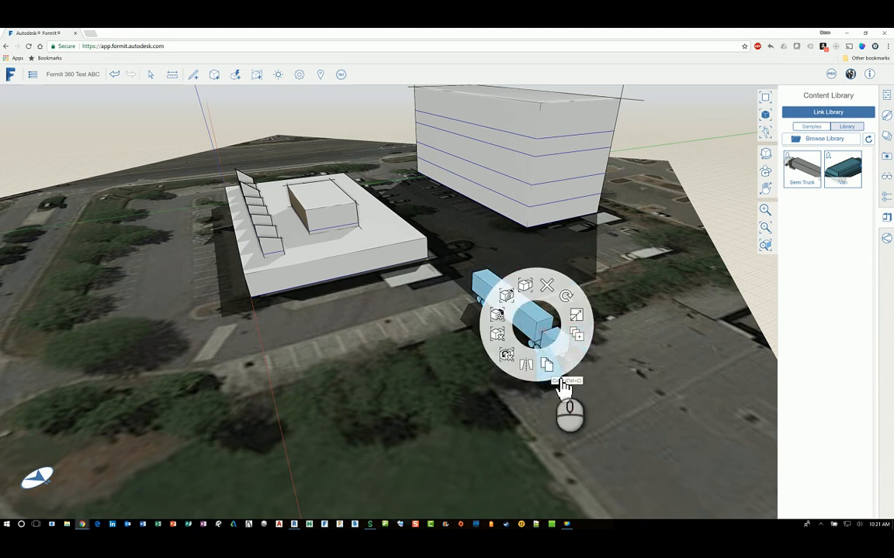
pyautogui.click(589, 335)
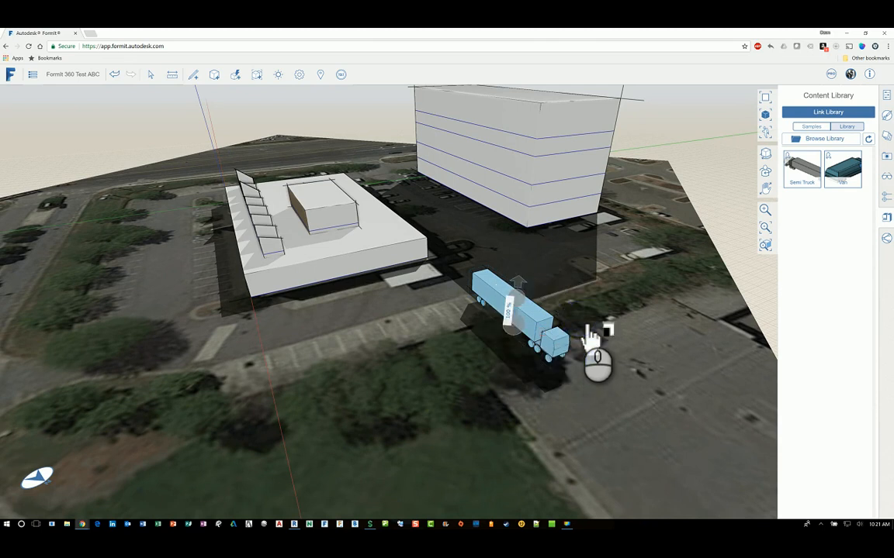
pyautogui.click(511, 314)
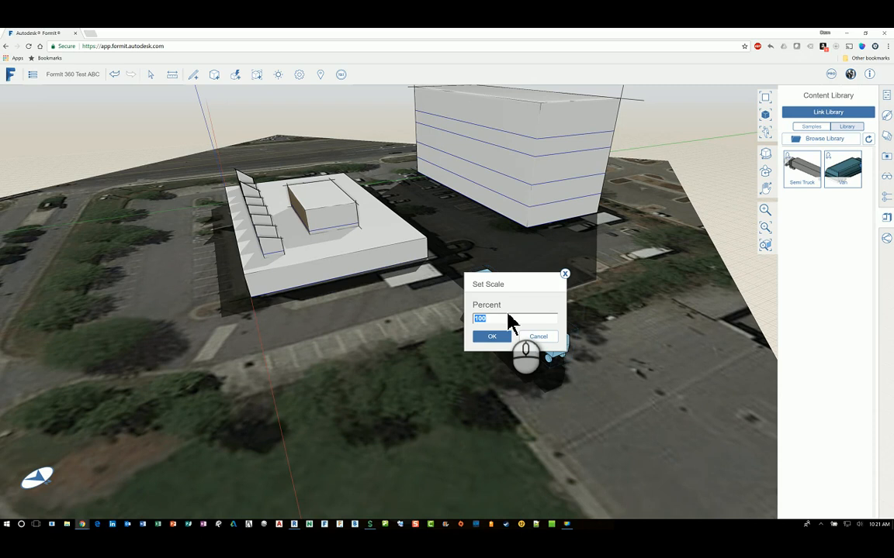
pyautogui.write('50')
pyautogui.click(500, 336)
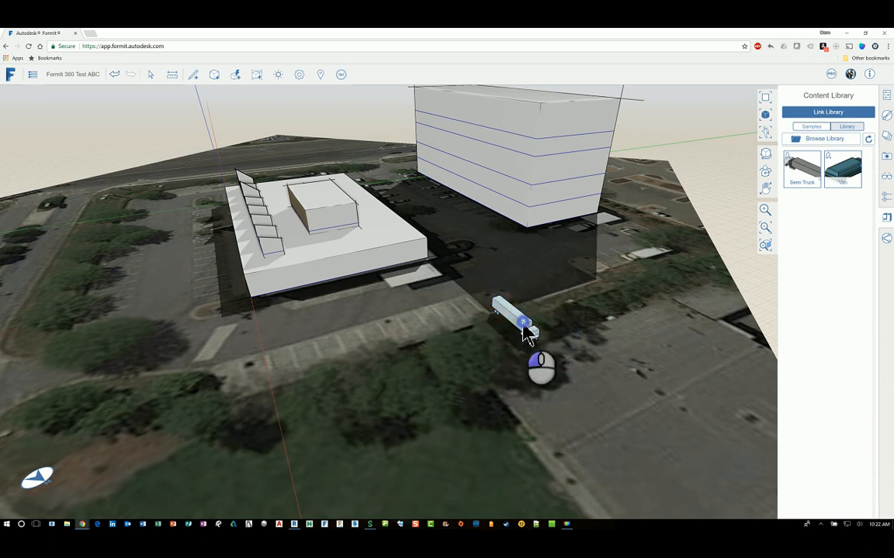
# Step: Move the semi truck onto the pavement beside the short side of the low building
pyautogui.click(413, 359)
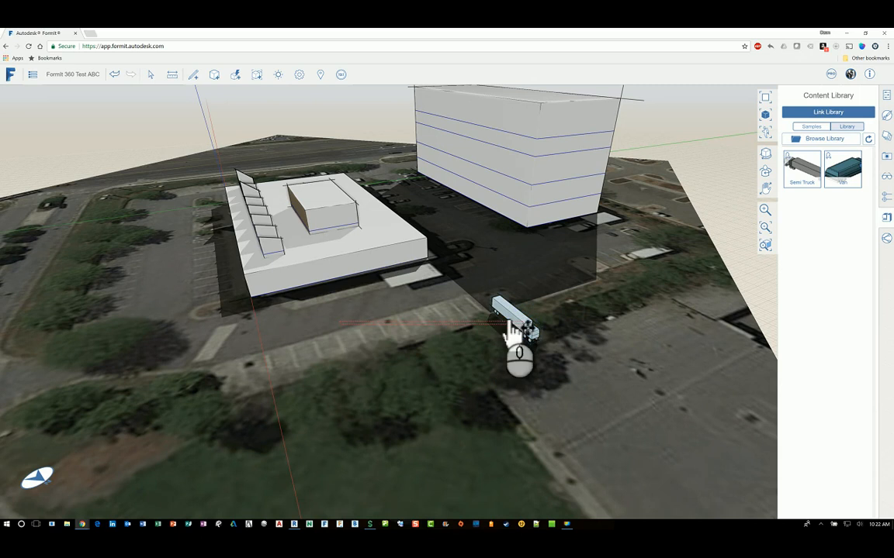
pyautogui.moveTo(519, 330); pyautogui.dragTo(415, 315)
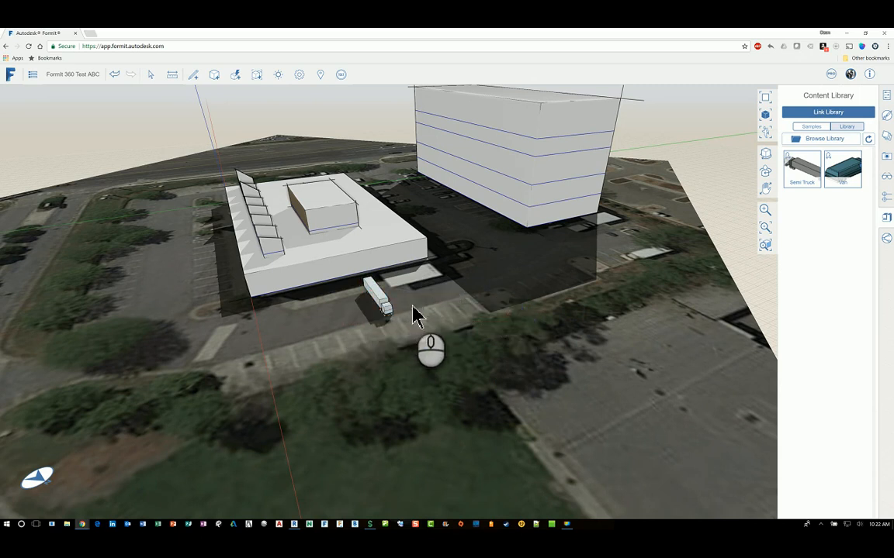
pyautogui.moveTo(419, 315); pyautogui.dragTo(816, 239, button='middle')
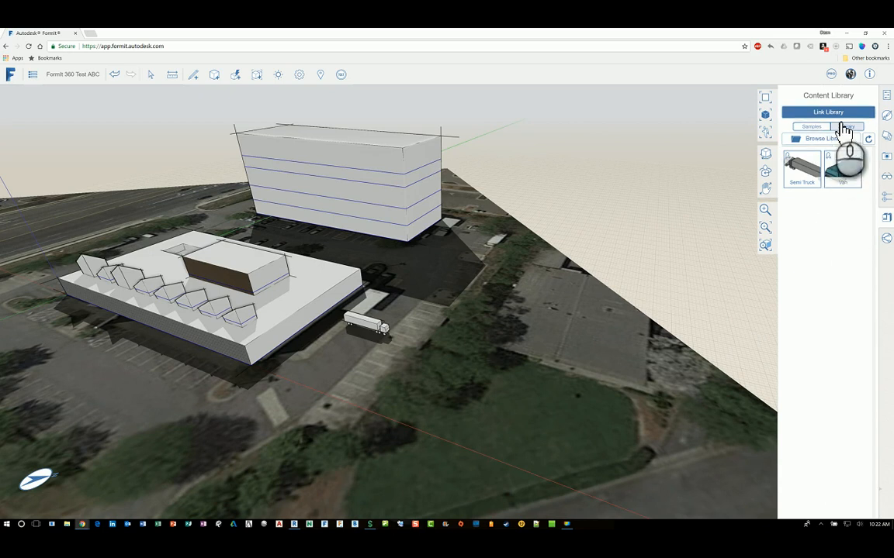
# Step: View the sketch files in A360 Drive, reloading it to locate the FormIt folder, and return to the FormIt sketch
pyautogui.click(33, 74)
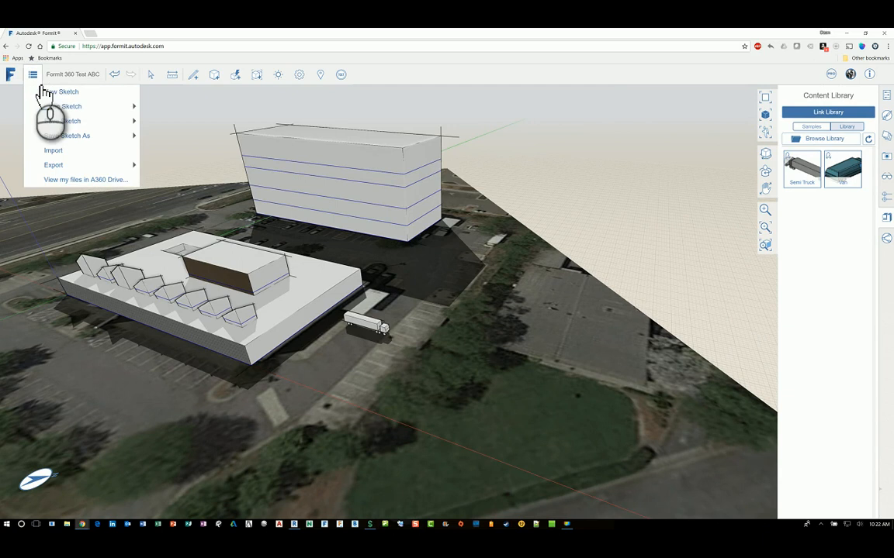
pyautogui.click(90, 186)
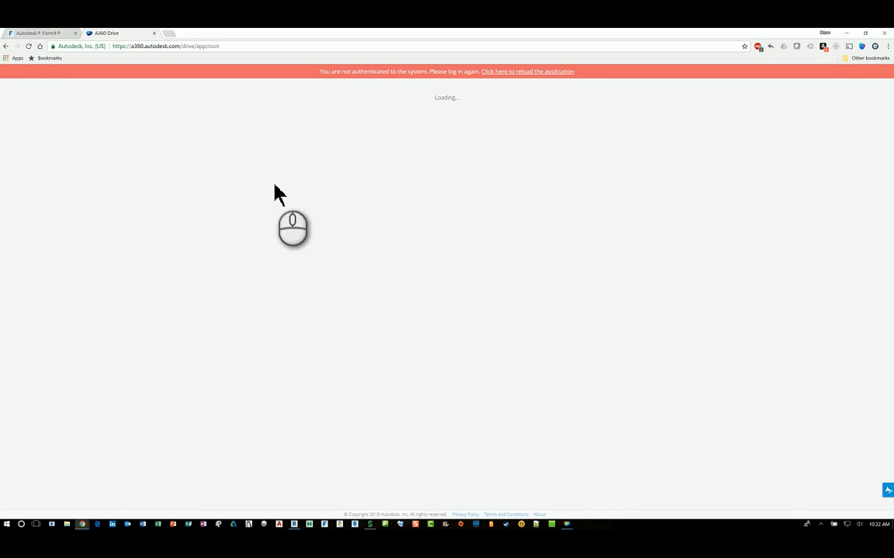
pyautogui.click(525, 72)
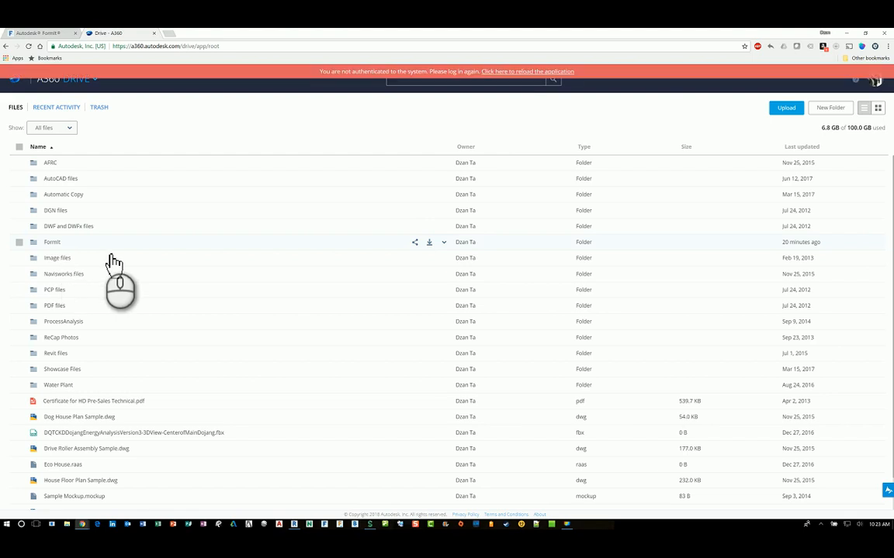
pyautogui.click(560, 72)
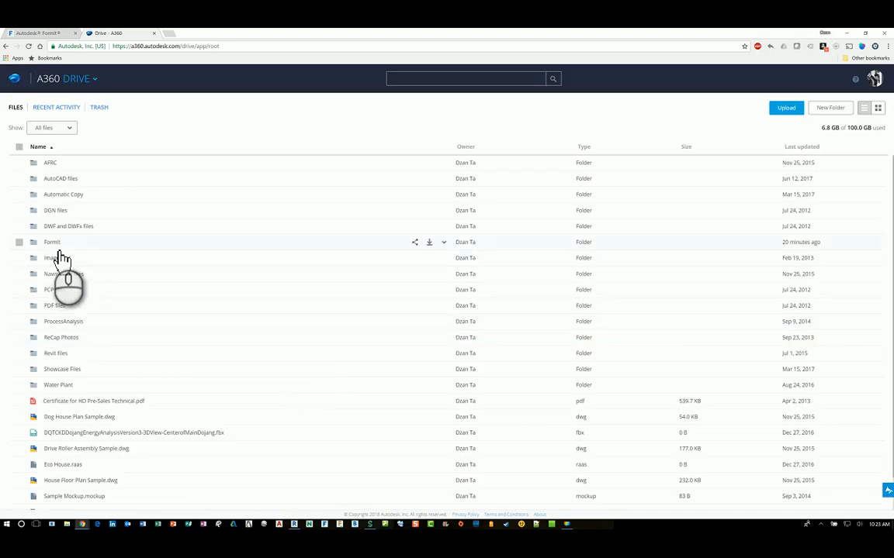
pyautogui.click(154, 34)
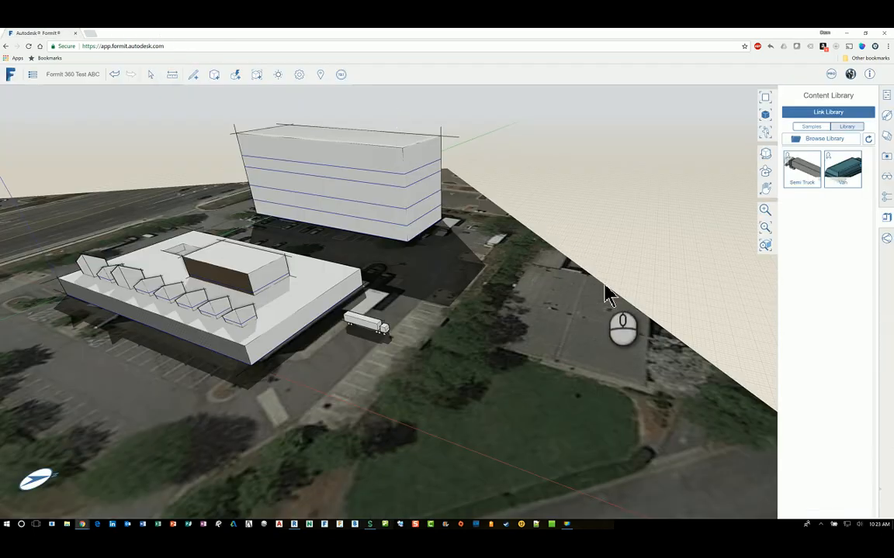